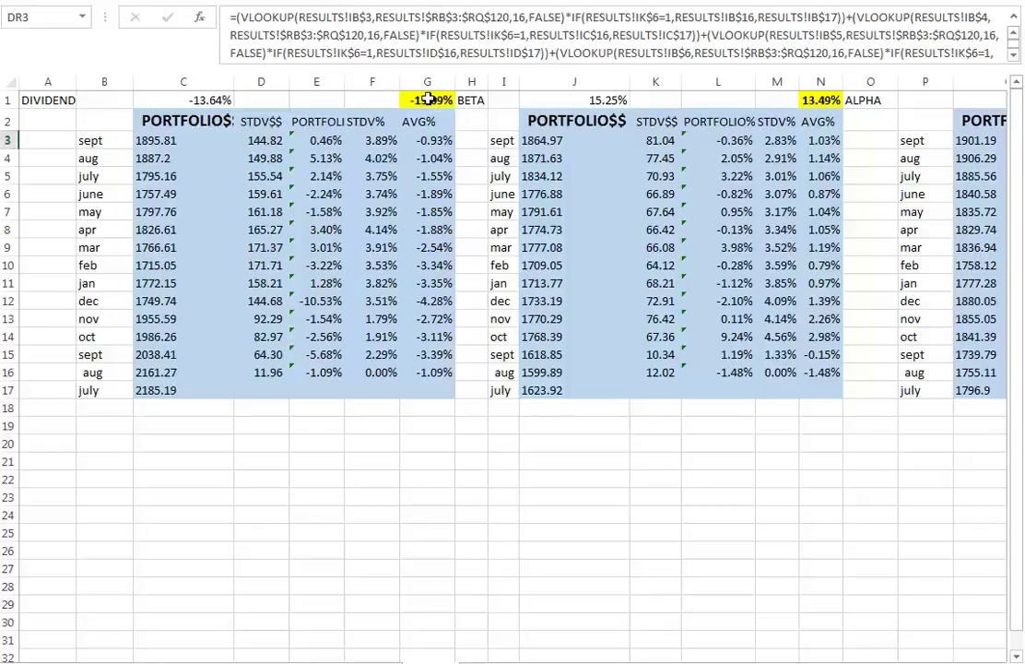
Open the BETA/STD score formula in DR3 for editing, then abandon the edit.
{"action": "key", "text": "F2"}
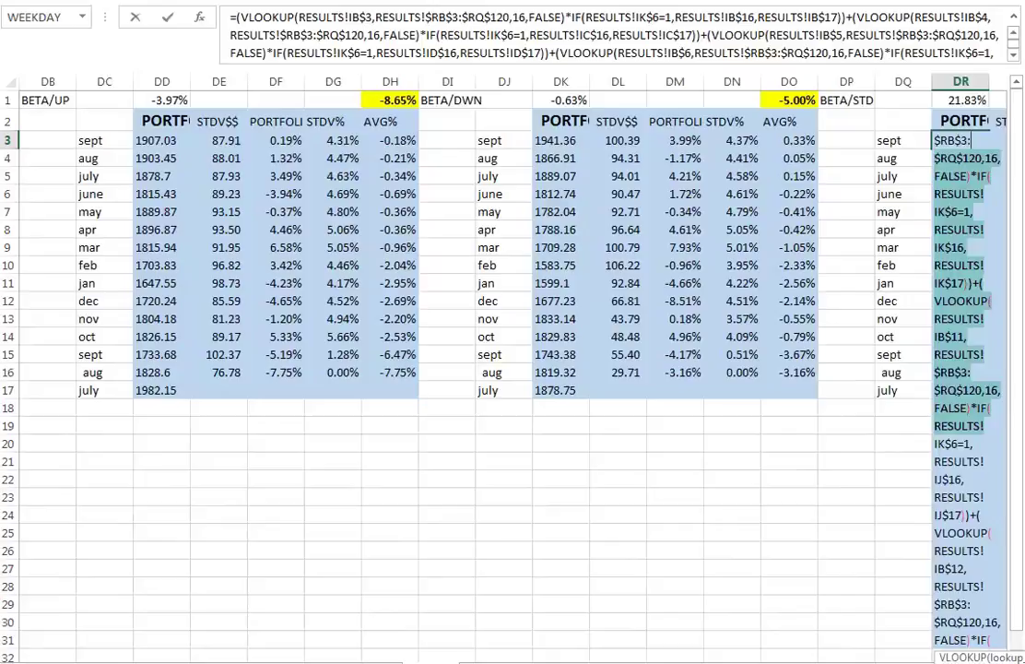
{"action": "scroll", "coordinate": [645, 553], "scroll_direction": "left", "scroll_amount": 15}
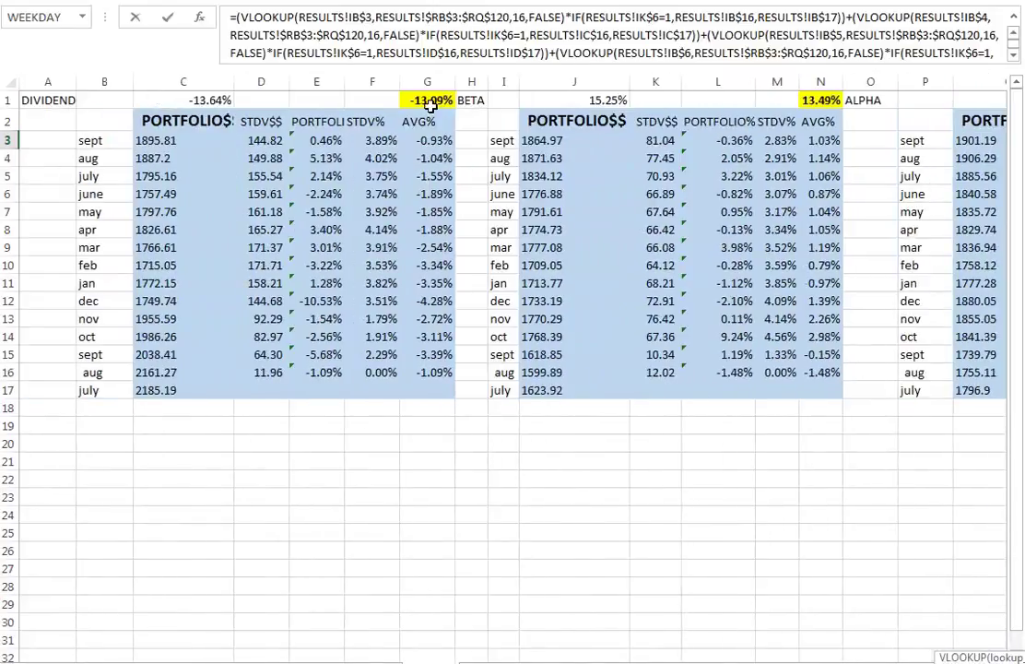
{"action": "left_click", "coordinate": [422, 100]}
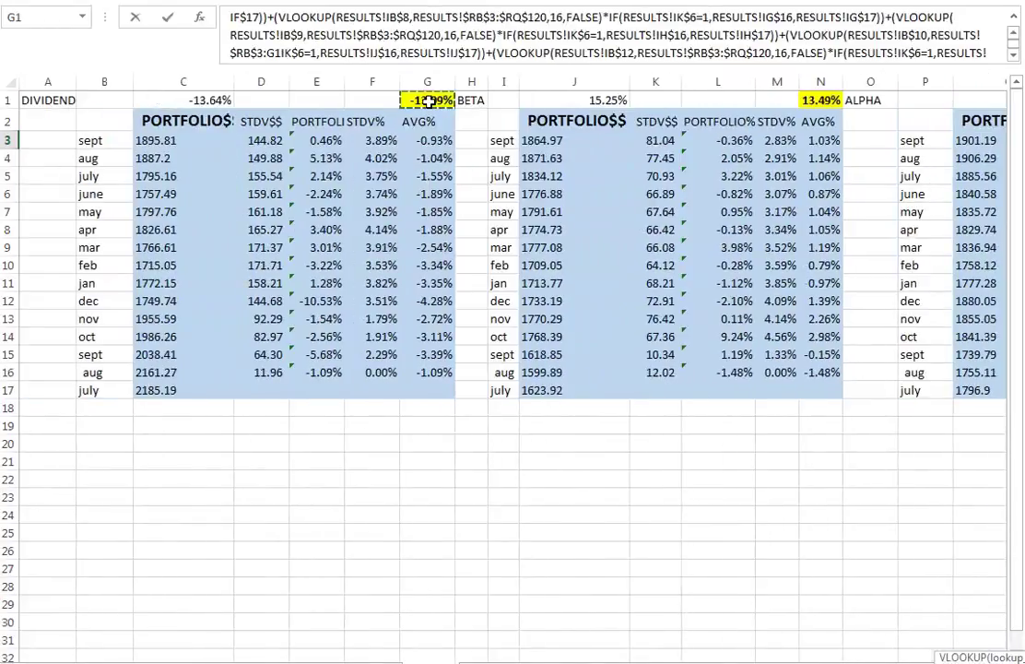
{"action": "left_click", "coordinate": [135, 16]}
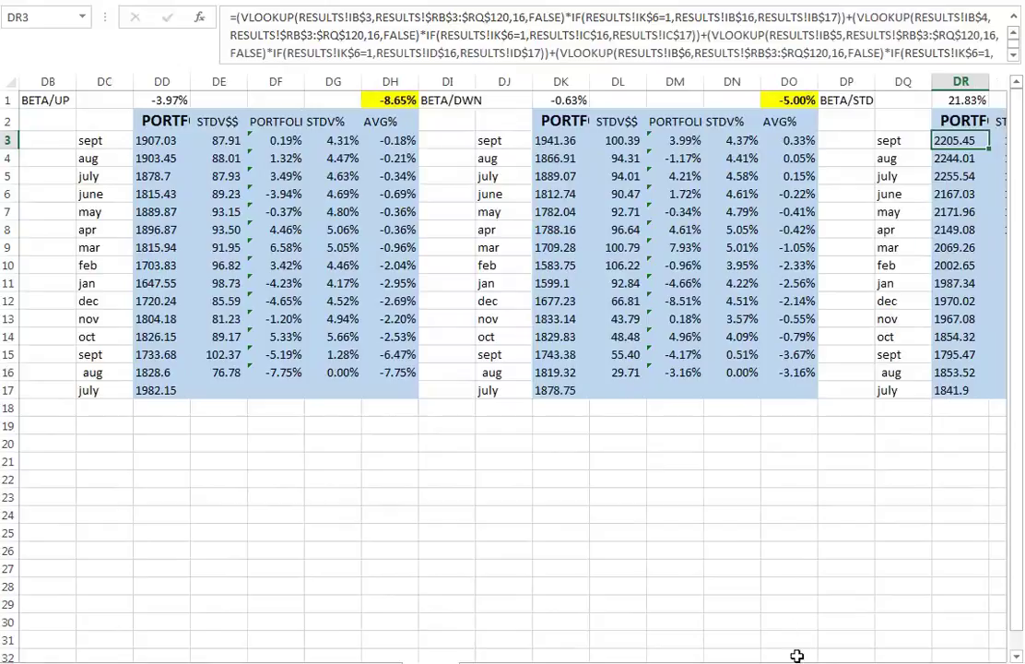
Inspect the DIVIDEND score formula in G1, checking the empty neighbouring cells F1 and D1.
{"action": "scroll", "coordinate": [693, 568], "scroll_direction": "left", "scroll_amount": 15}
{"action": "left_click", "coordinate": [594, 544]}
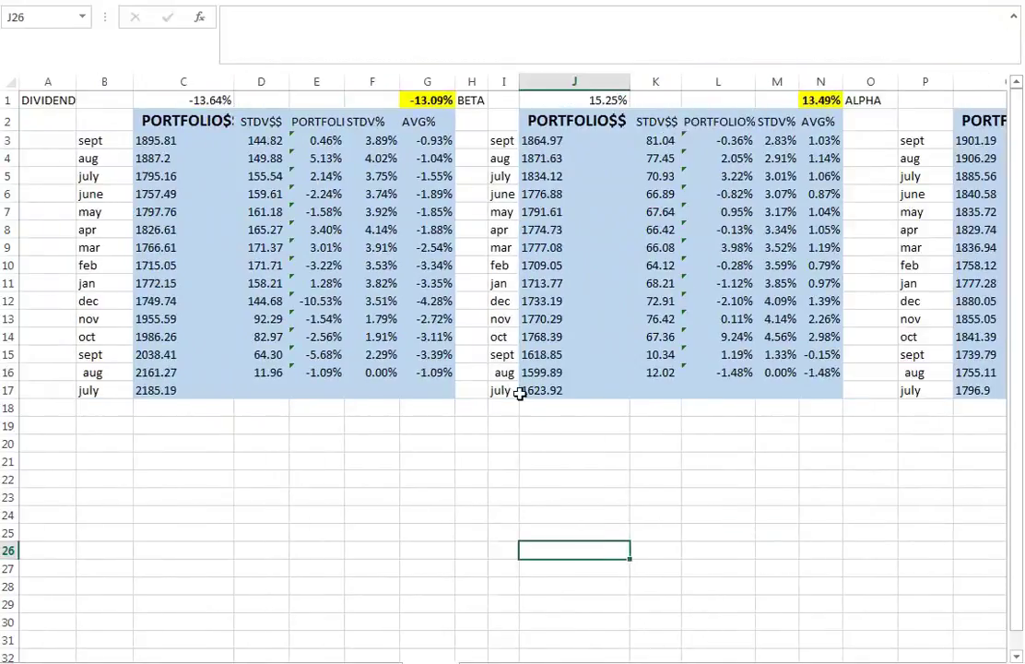
{"action": "left_click", "coordinate": [427, 100]}
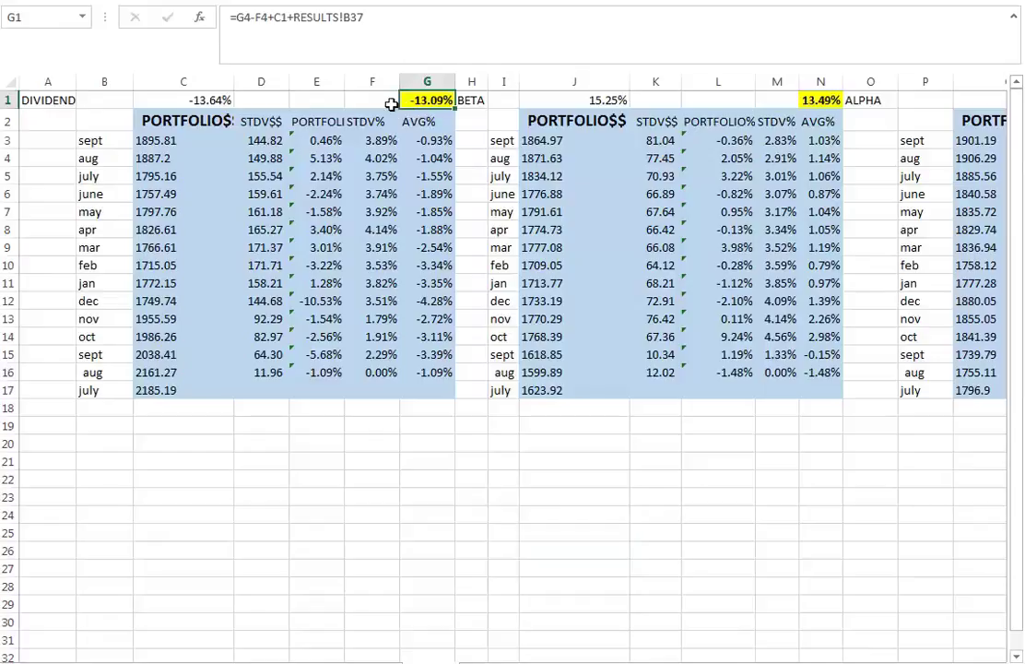
{"action": "left_click", "coordinate": [380, 100]}
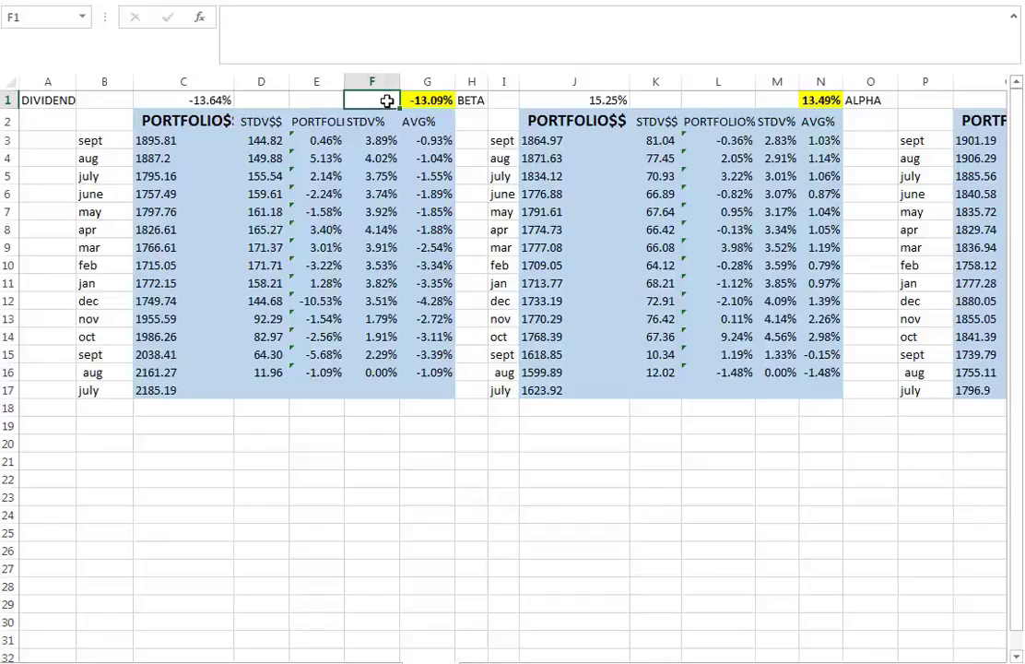
{"action": "left_click", "coordinate": [265, 101]}
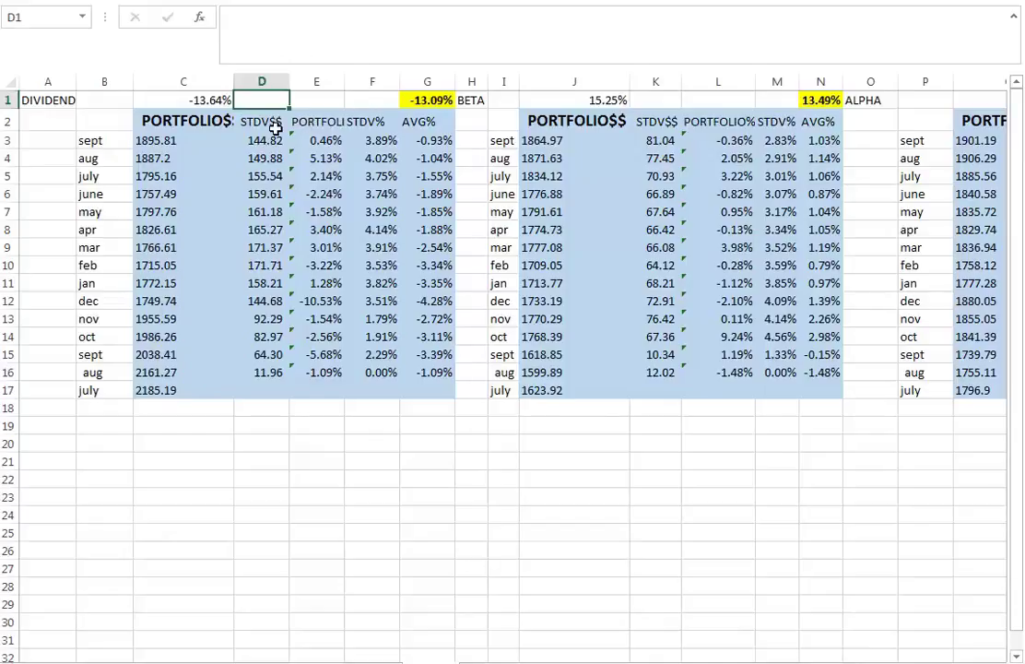
{"action": "left_click", "coordinate": [421, 100]}
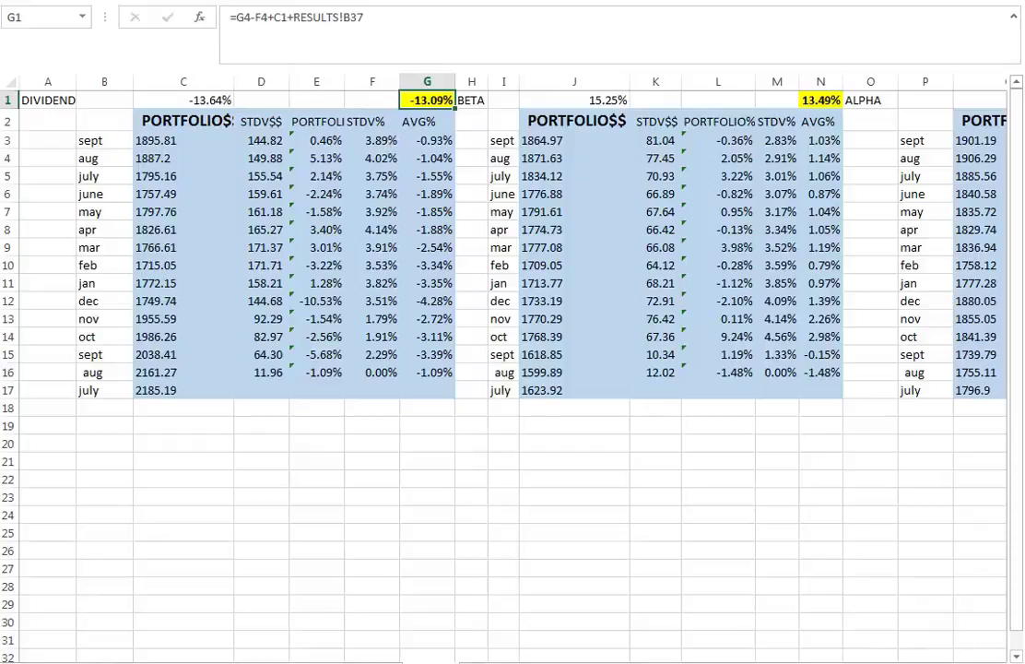
Scroll right past each portfolio's yellow row-1 score to the DIV/BETA/DWN block showing 12.84%.
{"action": "scroll", "coordinate": [513, 350], "scroll_direction": "right", "scroll_amount": 6}
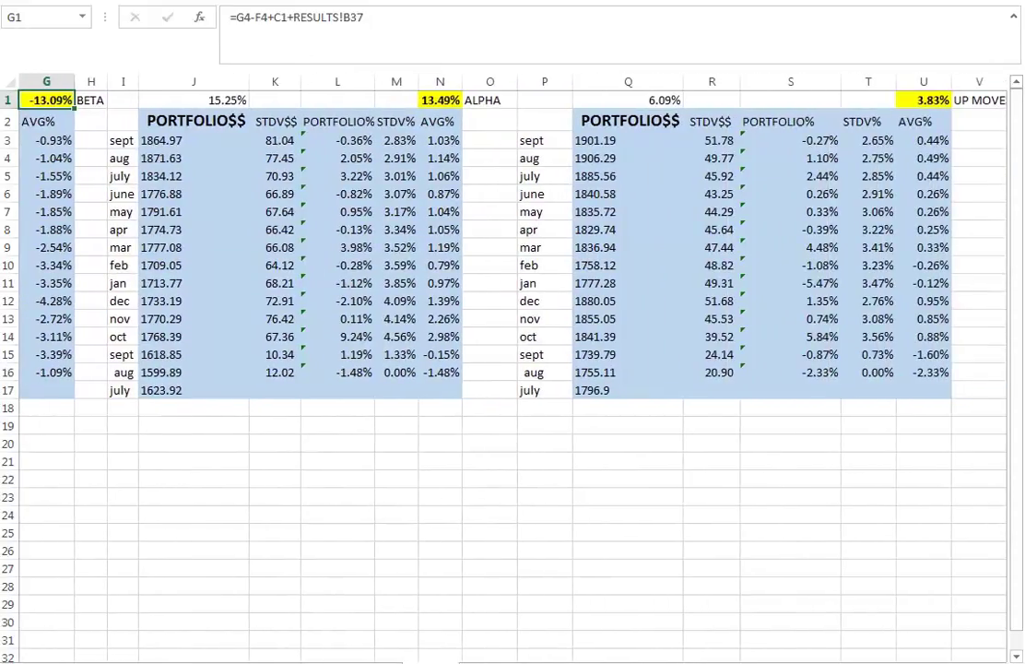
{"action": "scroll", "coordinate": [512, 351], "scroll_direction": "right", "scroll_amount": 10}
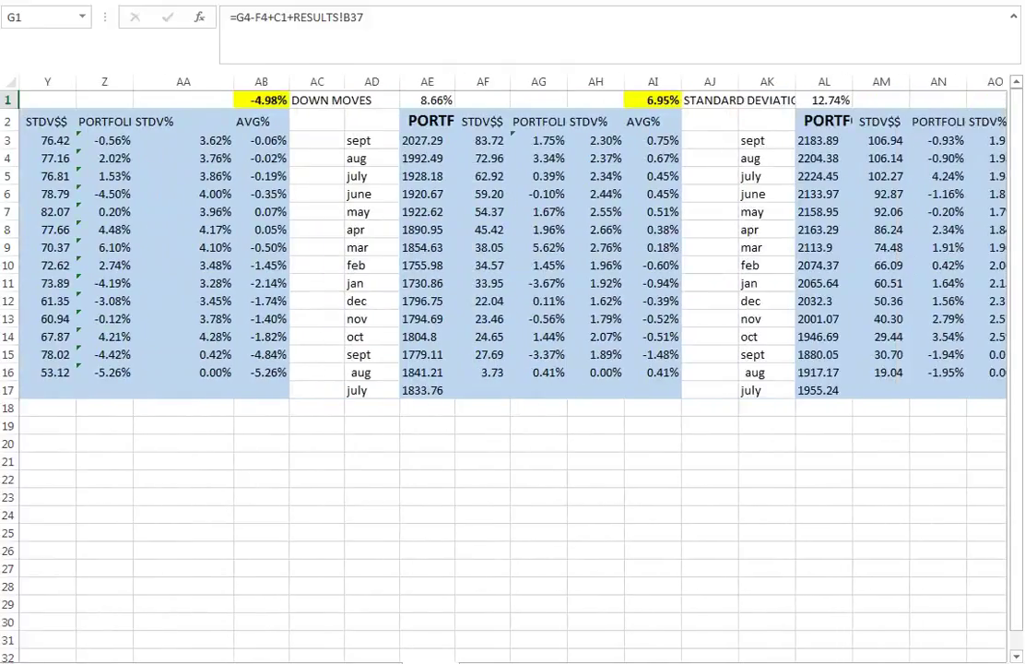
{"action": "scroll", "coordinate": [512, 350], "scroll_direction": "right", "scroll_amount": 7}
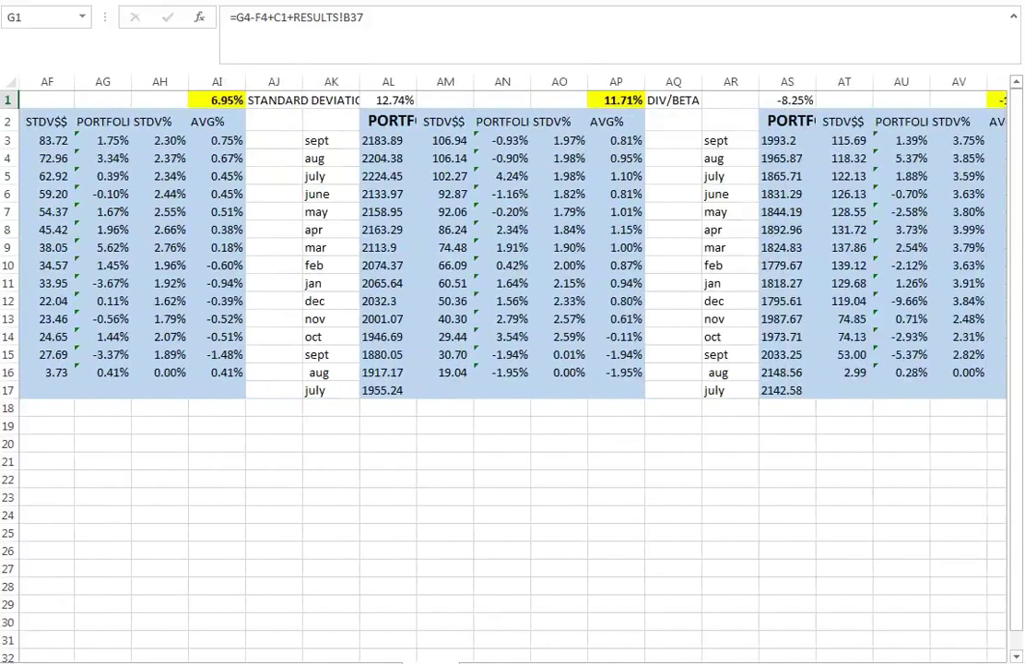
{"action": "scroll", "coordinate": [876, 569], "scroll_direction": "right", "scroll_amount": 3}
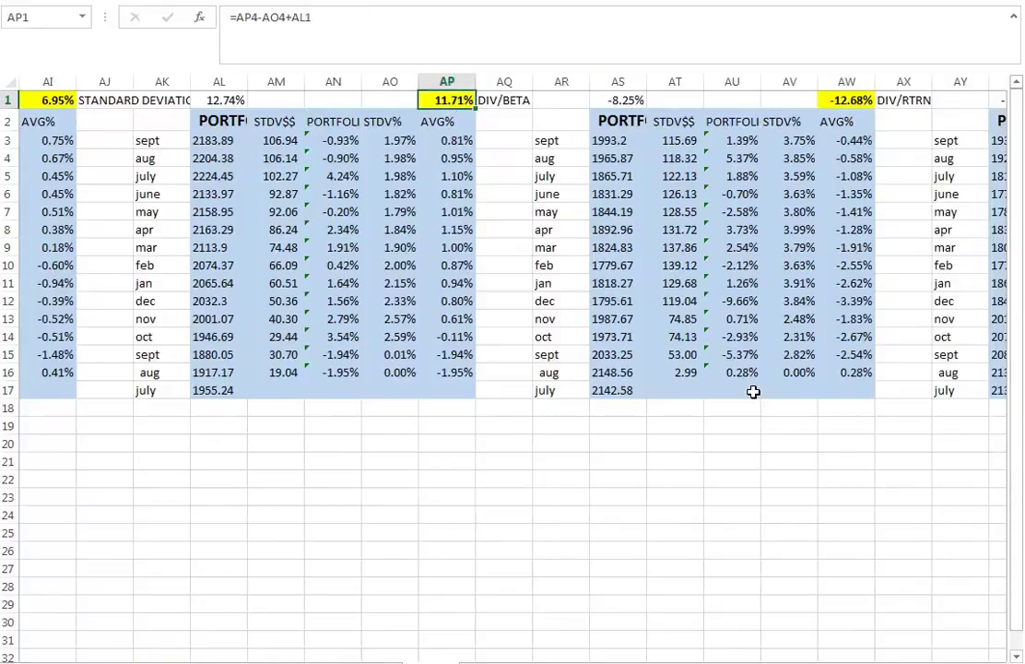
{"action": "scroll", "coordinate": [512, 350], "scroll_direction": "right", "scroll_amount": 10}
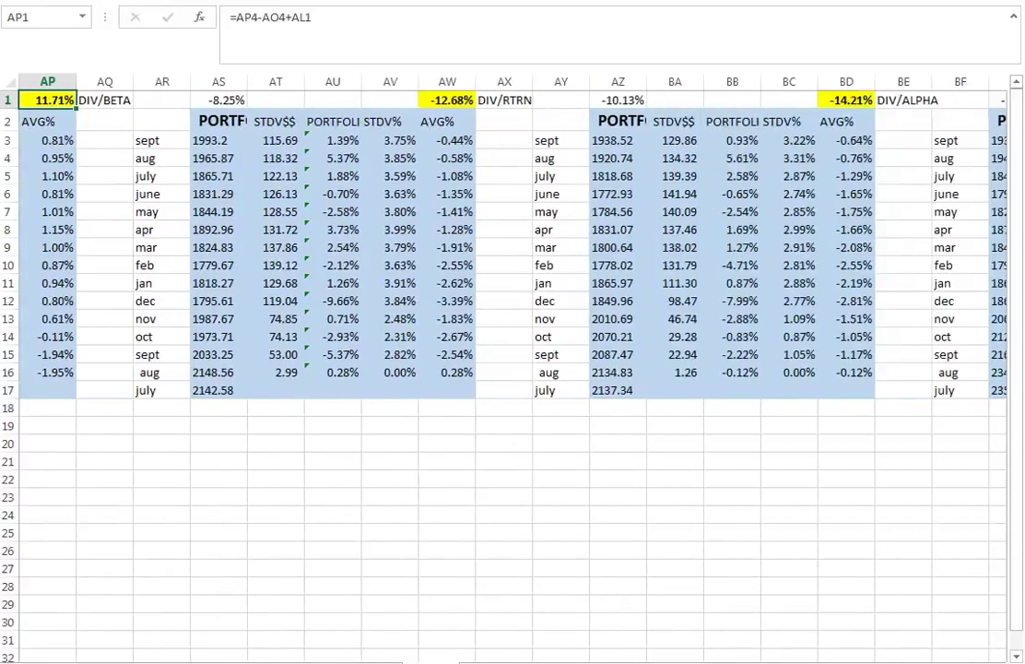
{"action": "scroll", "coordinate": [512, 350], "scroll_direction": "right", "scroll_amount": 10}
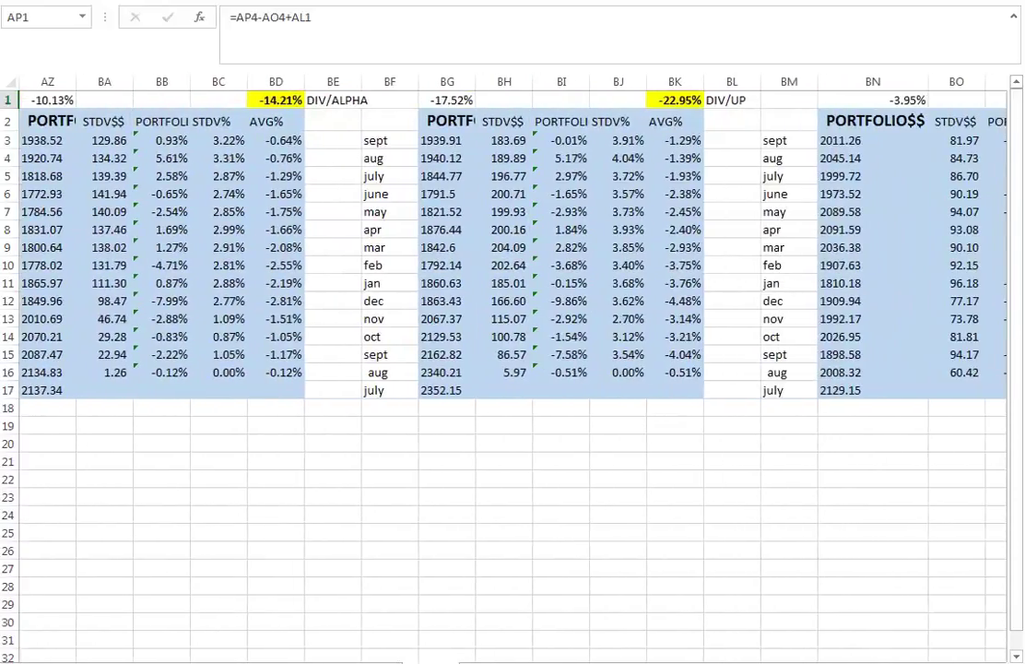
{"action": "scroll", "coordinate": [512, 350], "scroll_direction": "right", "scroll_amount": 10}
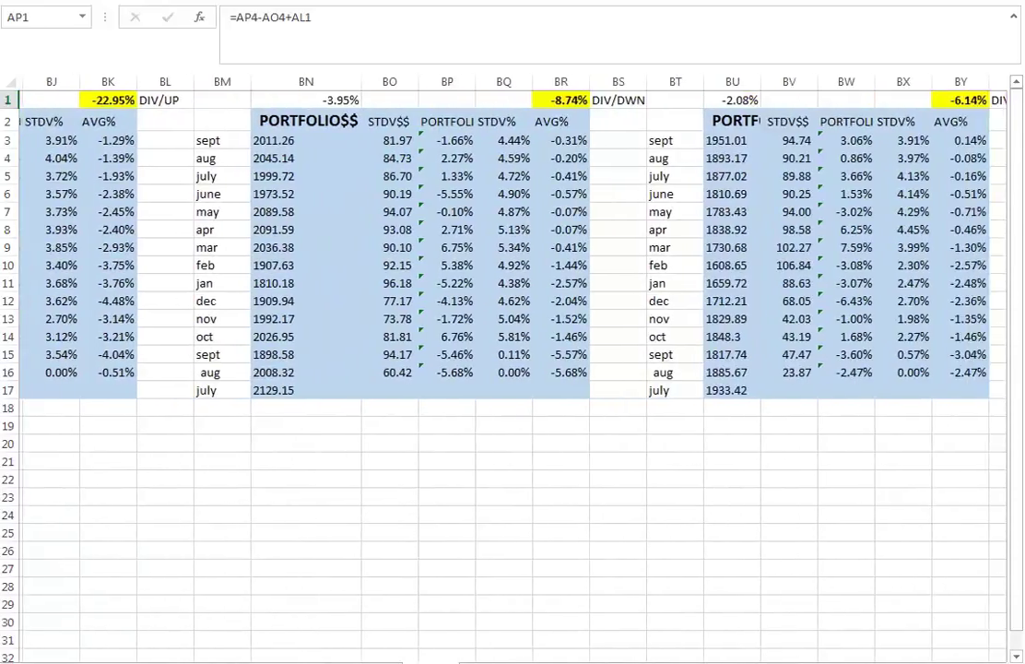
{"action": "scroll", "coordinate": [512, 350], "scroll_direction": "right", "scroll_amount": 8}
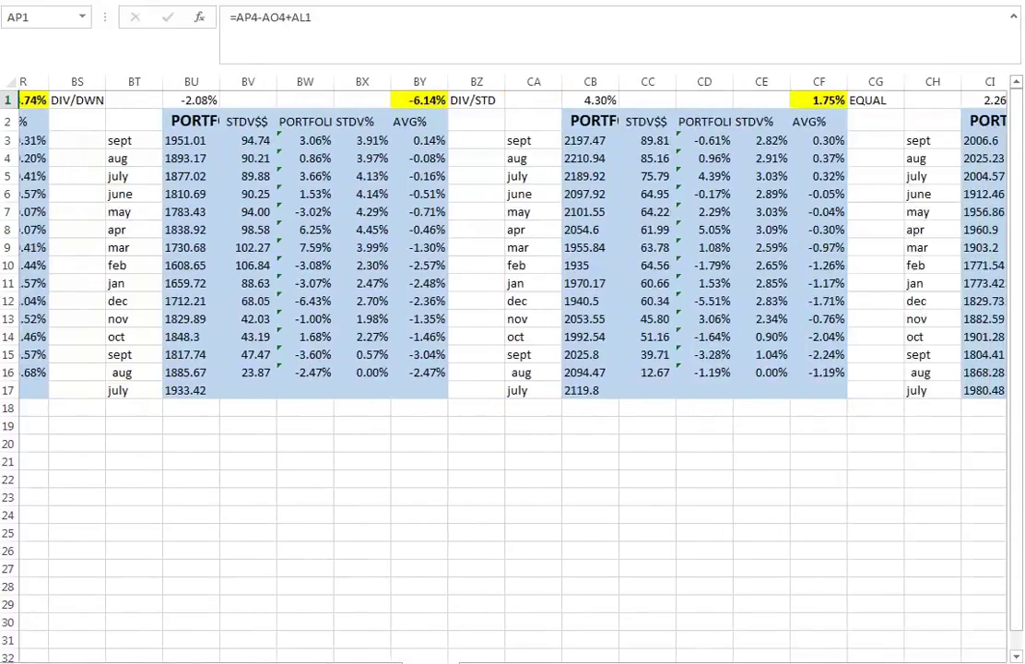
{"action": "scroll", "coordinate": [513, 350], "scroll_direction": "right", "scroll_amount": 8}
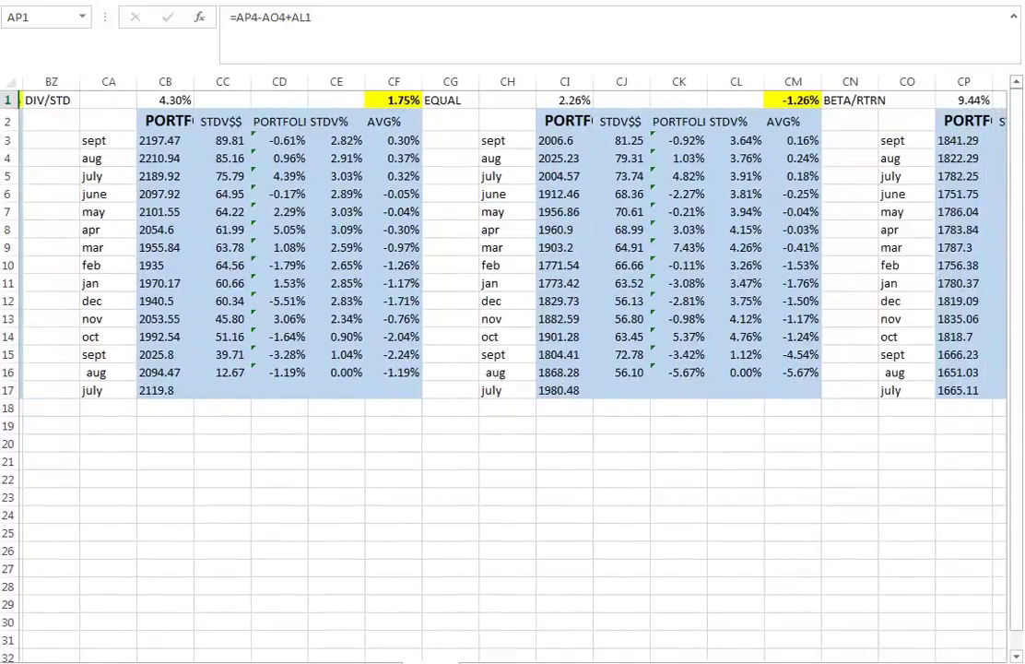
{"action": "scroll", "coordinate": [512, 350], "scroll_direction": "right", "scroll_amount": 9}
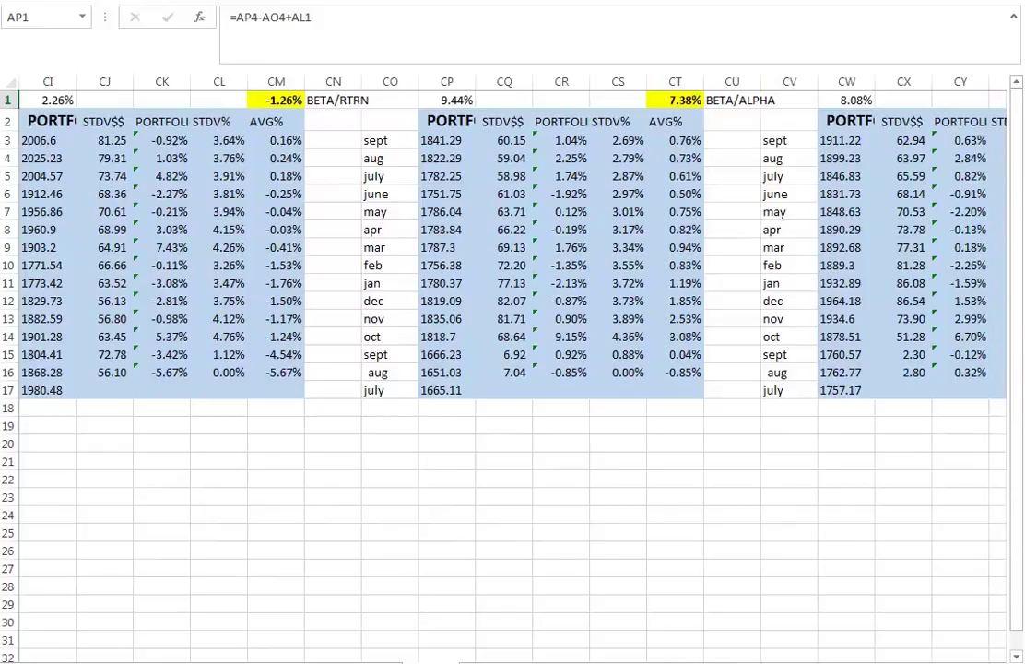
{"action": "scroll", "coordinate": [513, 351], "scroll_direction": "right", "scroll_amount": 1}
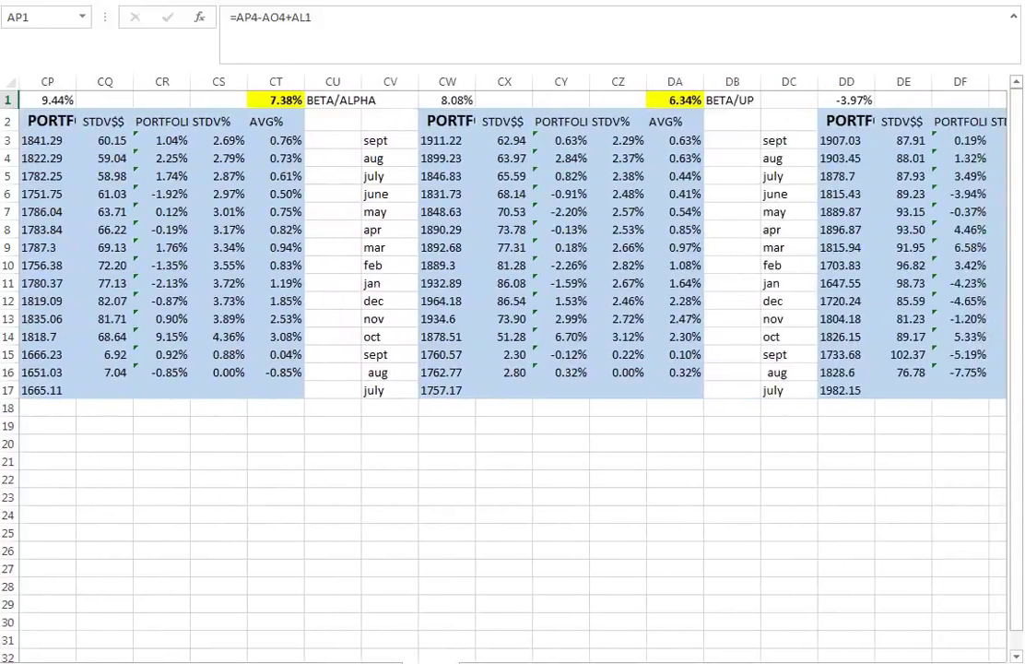
{"action": "scroll", "coordinate": [513, 351], "scroll_direction": "right", "scroll_amount": 5}
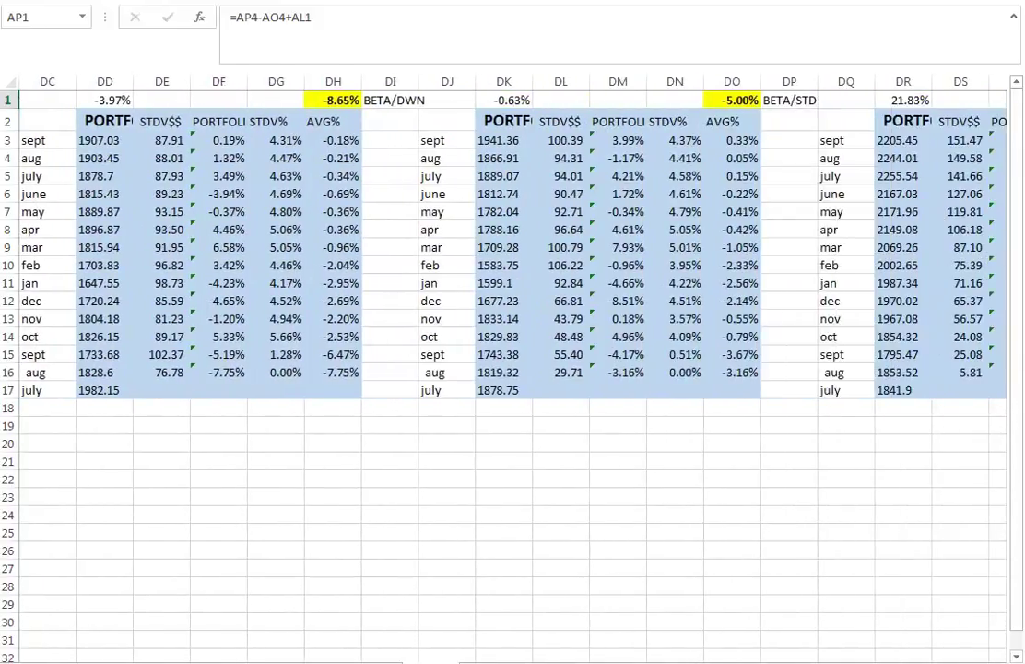
{"action": "scroll", "coordinate": [513, 351], "scroll_direction": "right", "scroll_amount": 1}
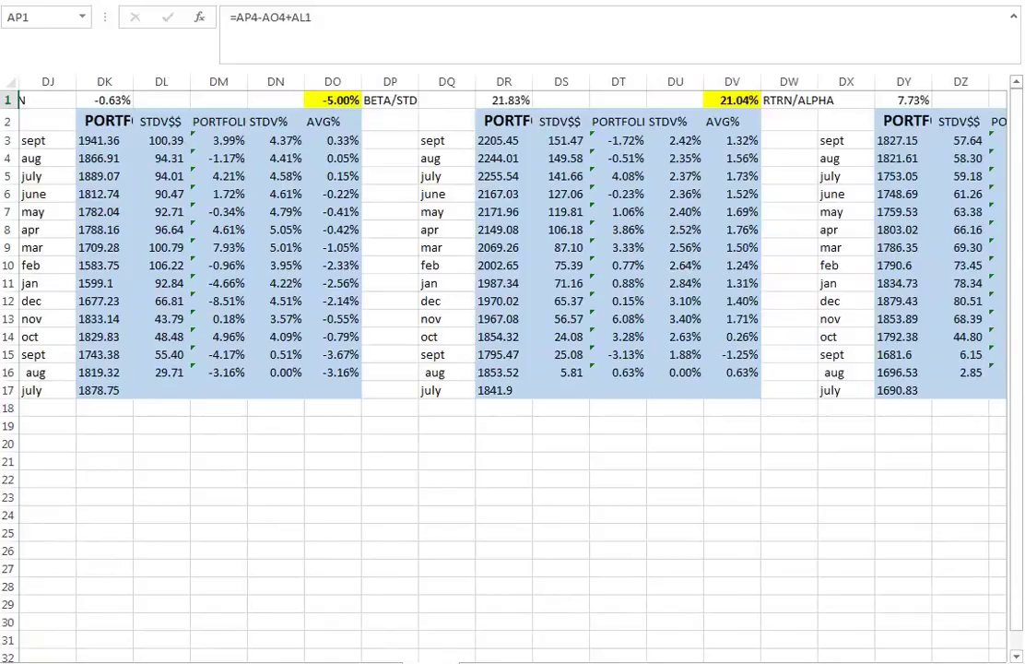
{"action": "scroll", "coordinate": [512, 350], "scroll_direction": "right", "scroll_amount": 1}
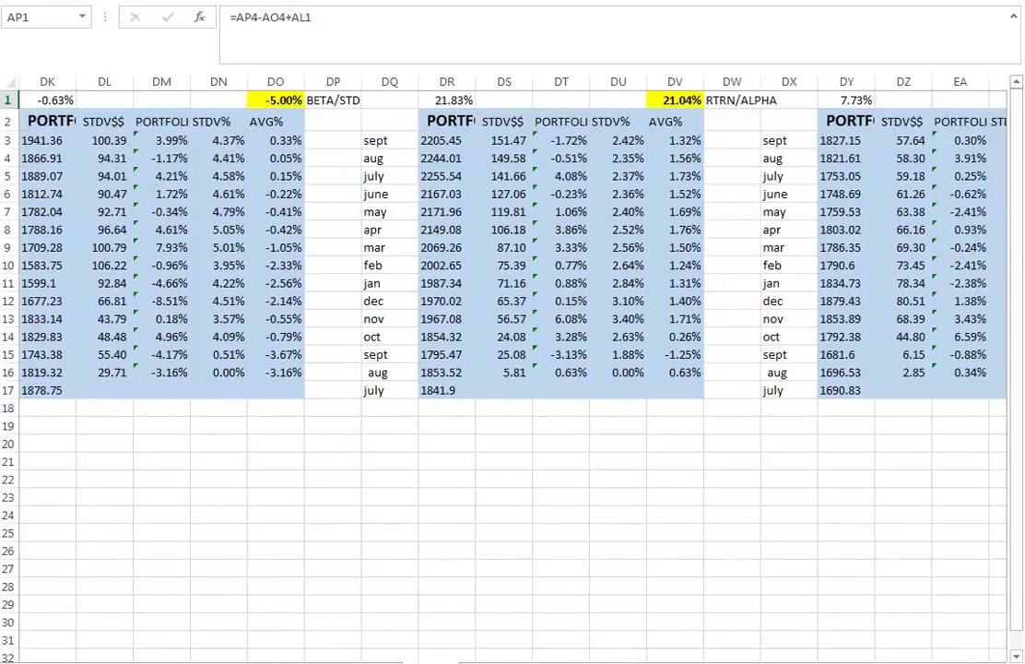
{"action": "scroll", "coordinate": [512, 350], "scroll_direction": "right", "scroll_amount": 2}
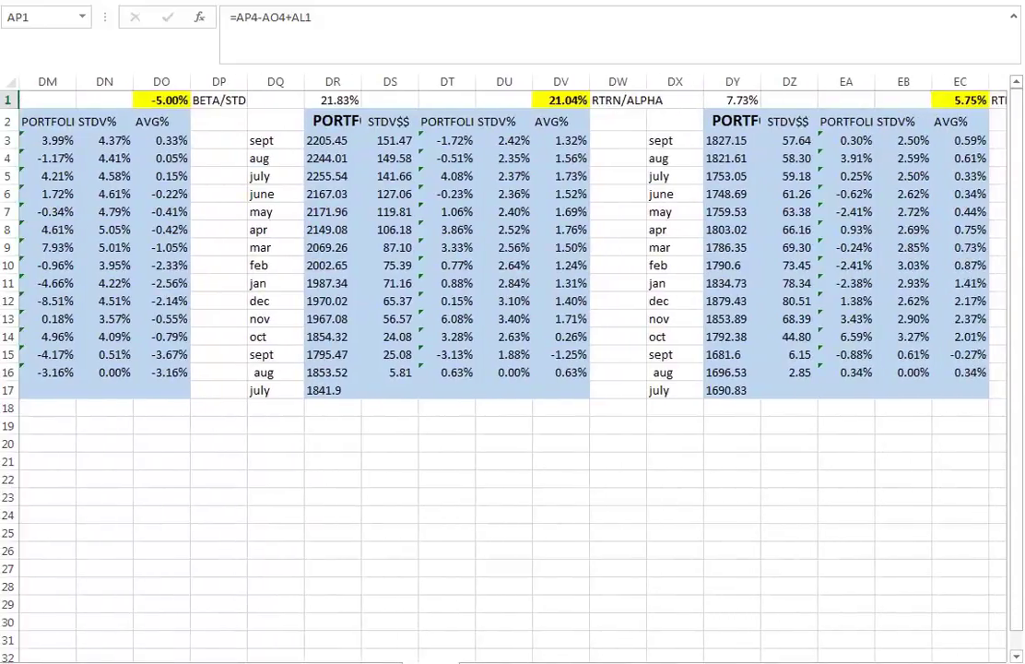
{"action": "scroll", "coordinate": [512, 351], "scroll_direction": "right", "scroll_amount": 1}
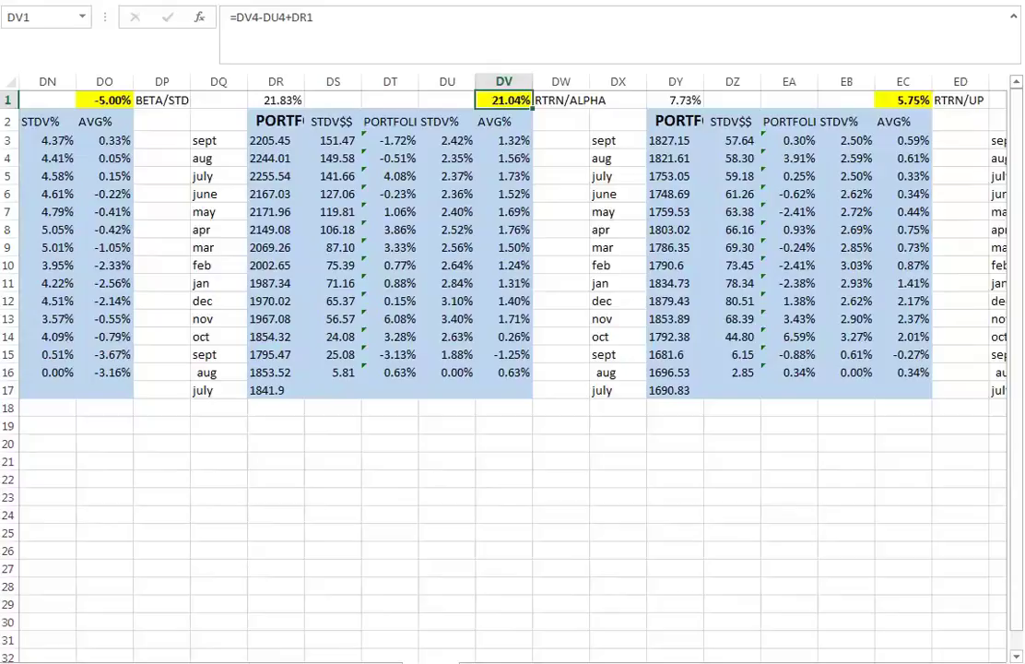
{"action": "scroll", "coordinate": [512, 350], "scroll_direction": "right", "scroll_amount": 9}
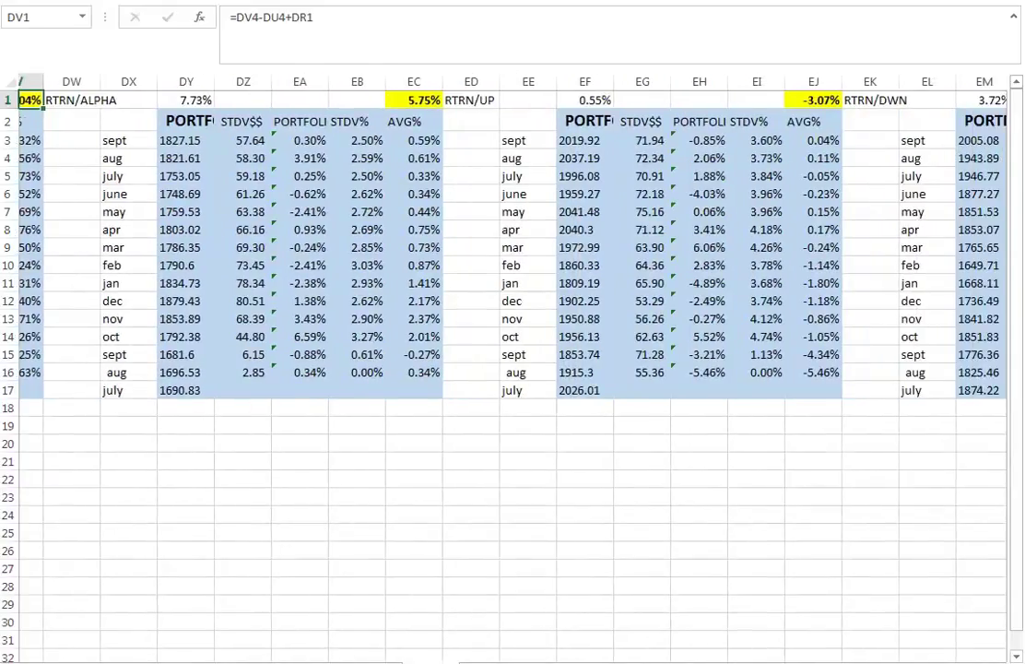
{"action": "scroll", "coordinate": [513, 350], "scroll_direction": "right", "scroll_amount": 5}
{"action": "scroll", "coordinate": [512, 350], "scroll_direction": "right", "scroll_amount": 10}
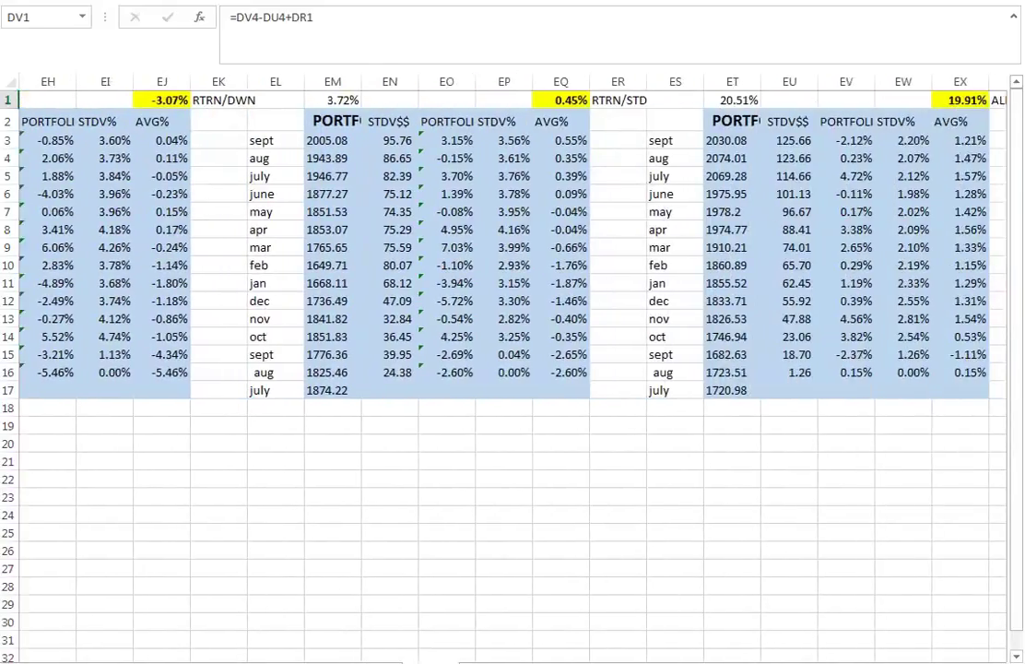
{"action": "scroll", "coordinate": [512, 351], "scroll_direction": "right", "scroll_amount": 7}
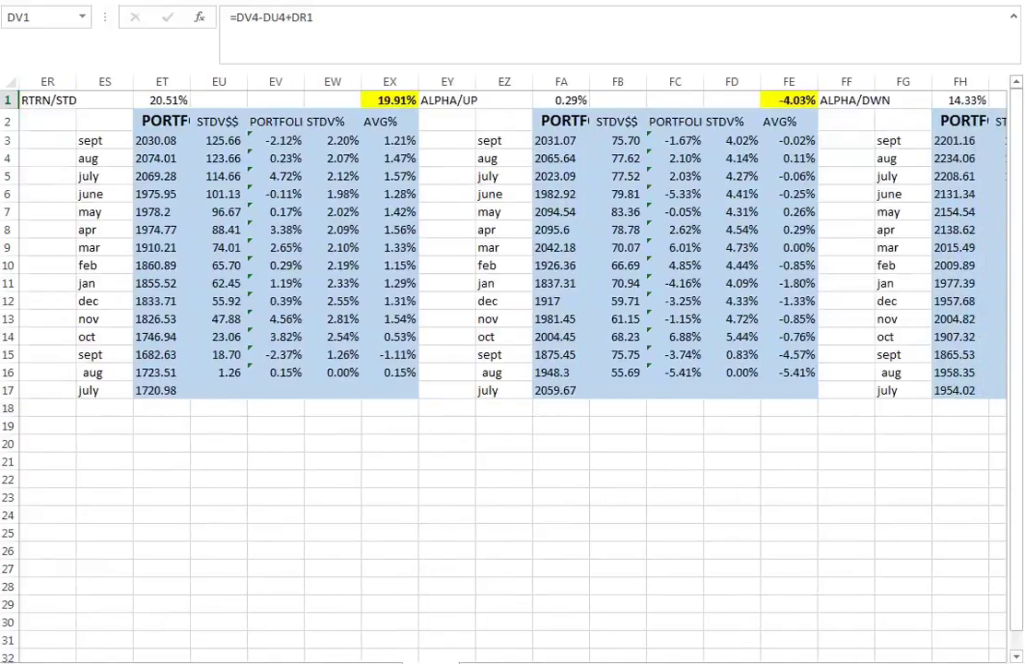
{"action": "scroll", "coordinate": [513, 350], "scroll_direction": "right", "scroll_amount": 1}
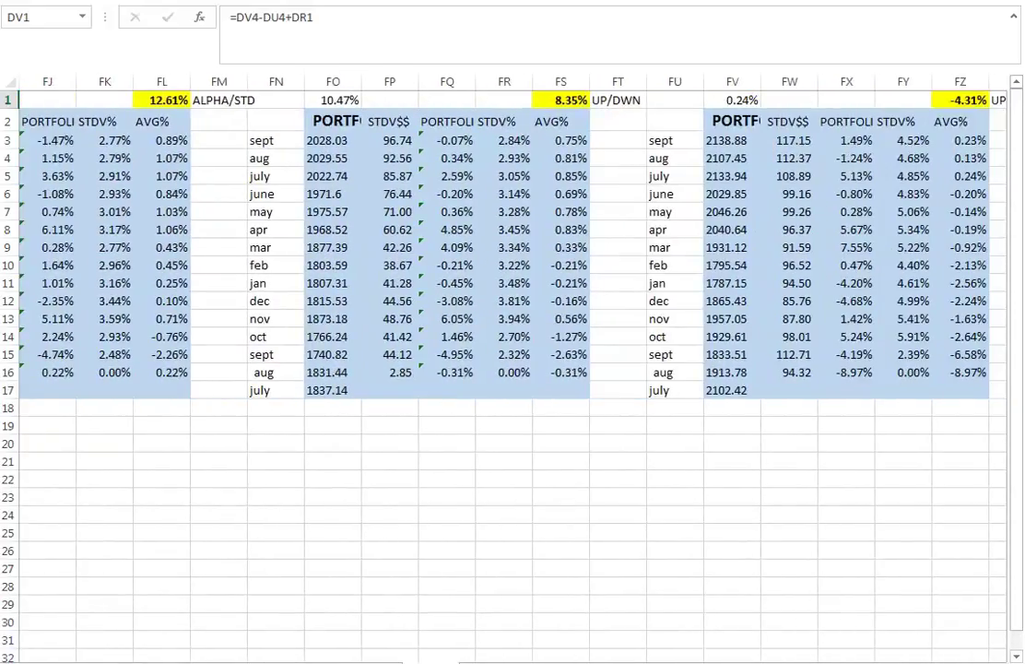
{"action": "scroll", "coordinate": [512, 350], "scroll_direction": "right", "scroll_amount": 15}
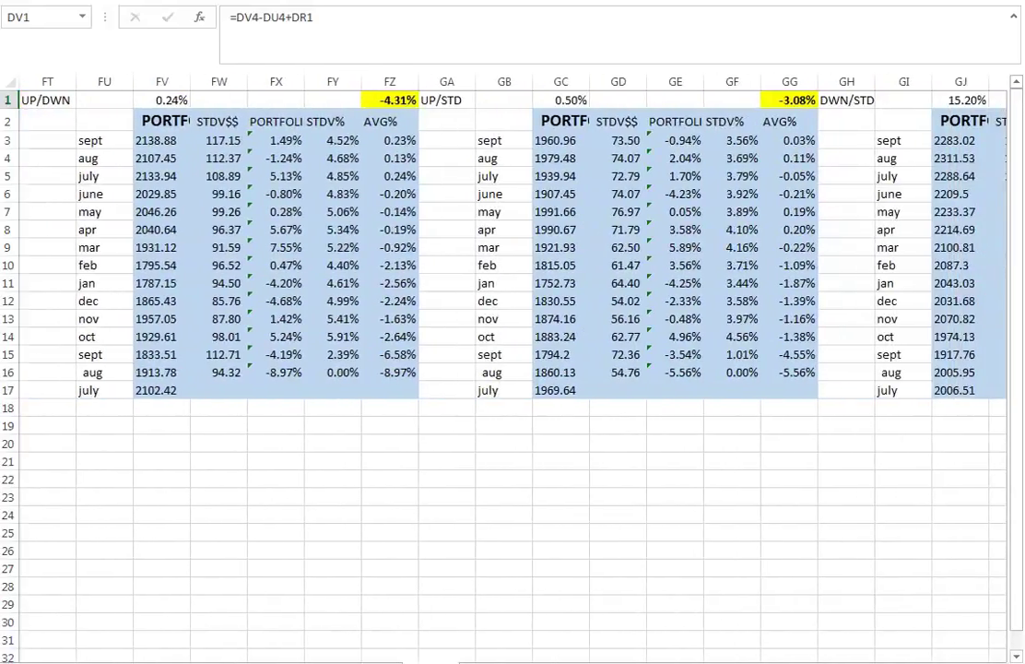
{"action": "scroll", "coordinate": [512, 350], "scroll_direction": "right", "scroll_amount": 1}
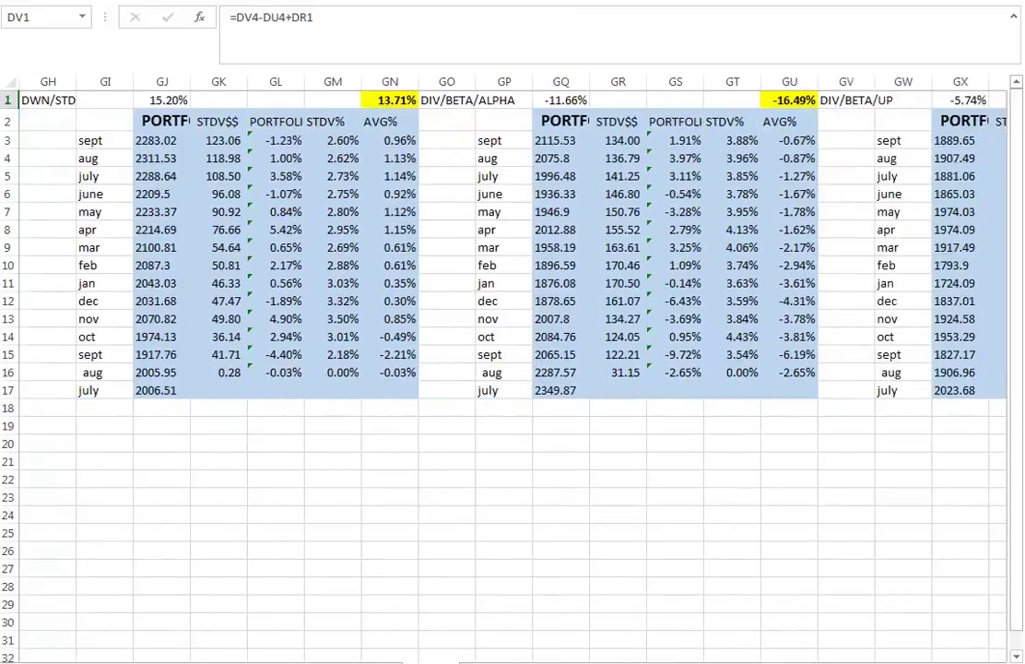
{"action": "scroll", "coordinate": [512, 350], "scroll_direction": "right", "scroll_amount": 5}
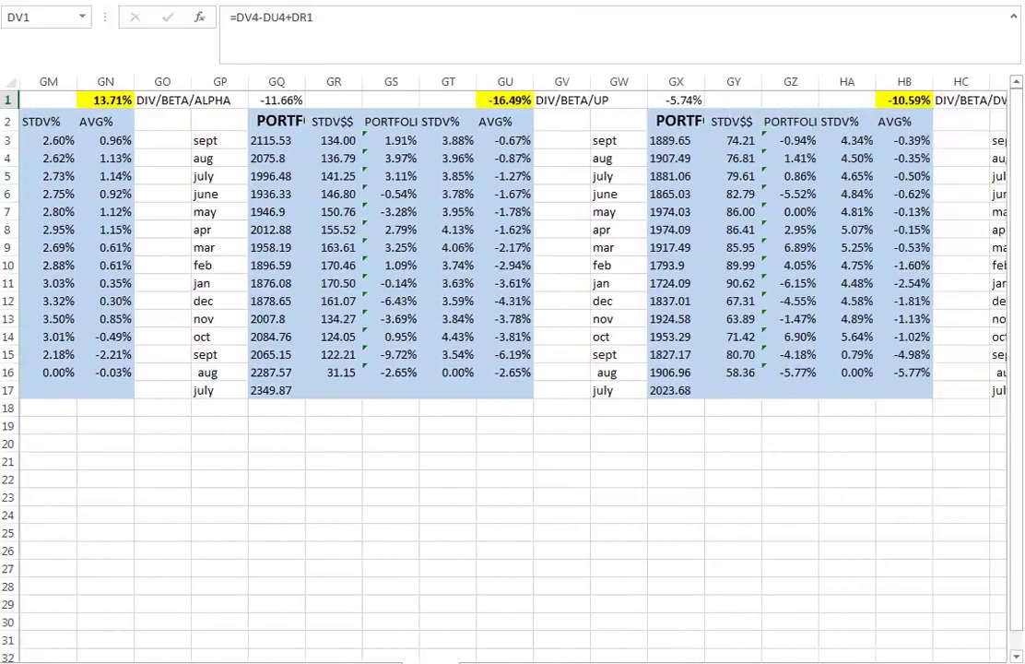
{"action": "scroll", "coordinate": [513, 350], "scroll_direction": "right", "scroll_amount": 6}
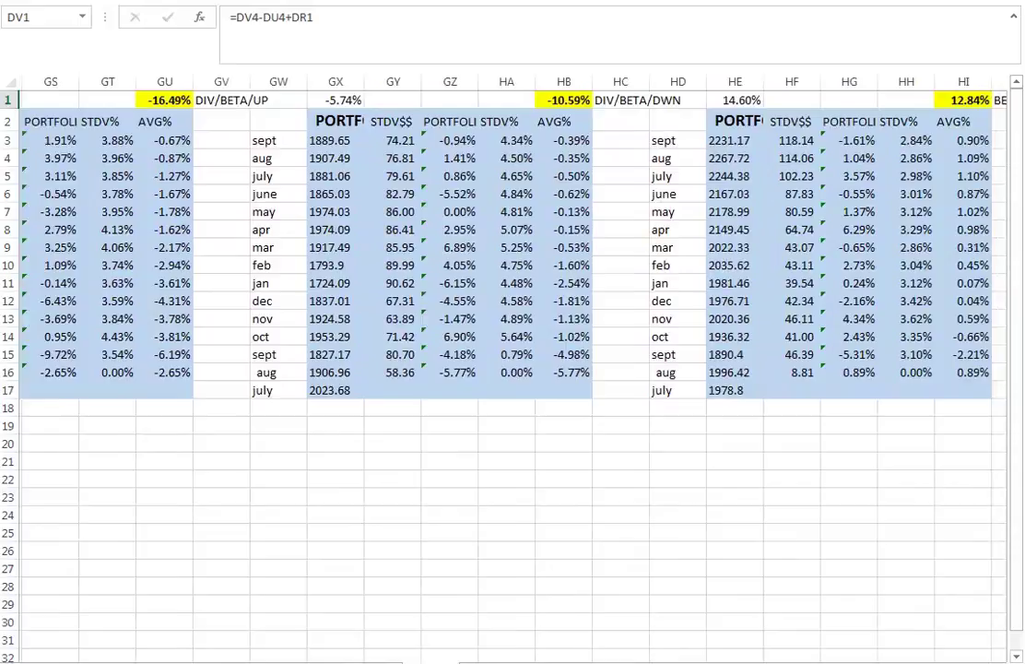
{"action": "scroll", "coordinate": [513, 350], "scroll_direction": "right", "scroll_amount": 6}
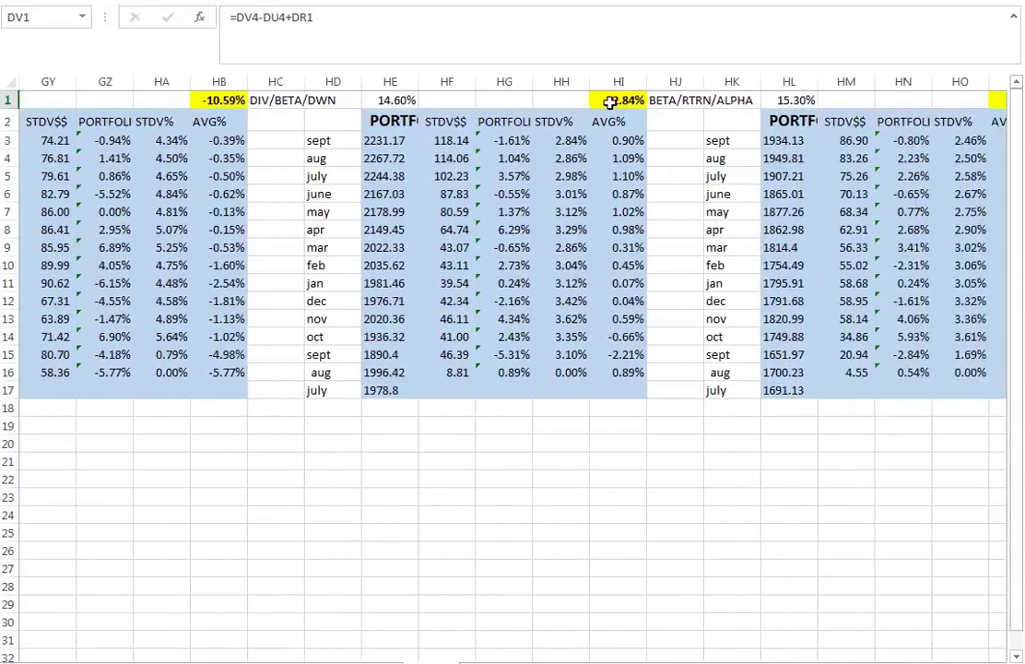
Show HI1's DIV/BETA/DWN score formula =HI4-HH4+HE1, then scroll the sheet horizontally.
{"action": "left_click", "coordinate": [610, 102]}
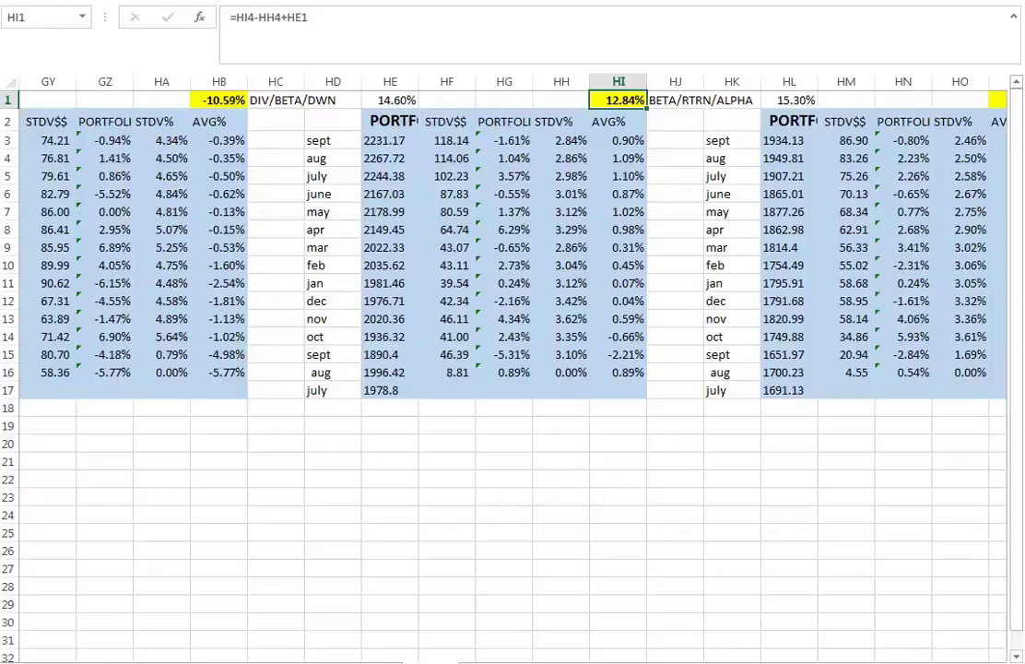
{"action": "scroll", "coordinate": [512, 332], "scroll_direction": "right", "scroll_amount": 5}
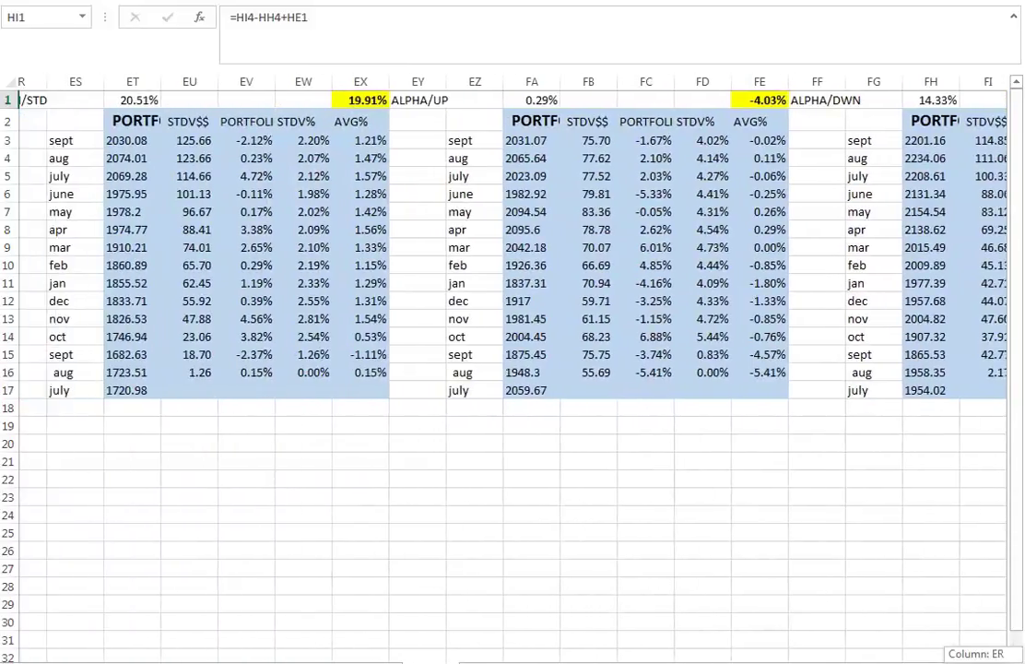
Scroll left to the BETA/STD block and show DV1's 21.04% formula =DV4-DU4+DR1.
{"action": "scroll", "coordinate": [513, 369], "scroll_direction": "left", "scroll_amount": 7}
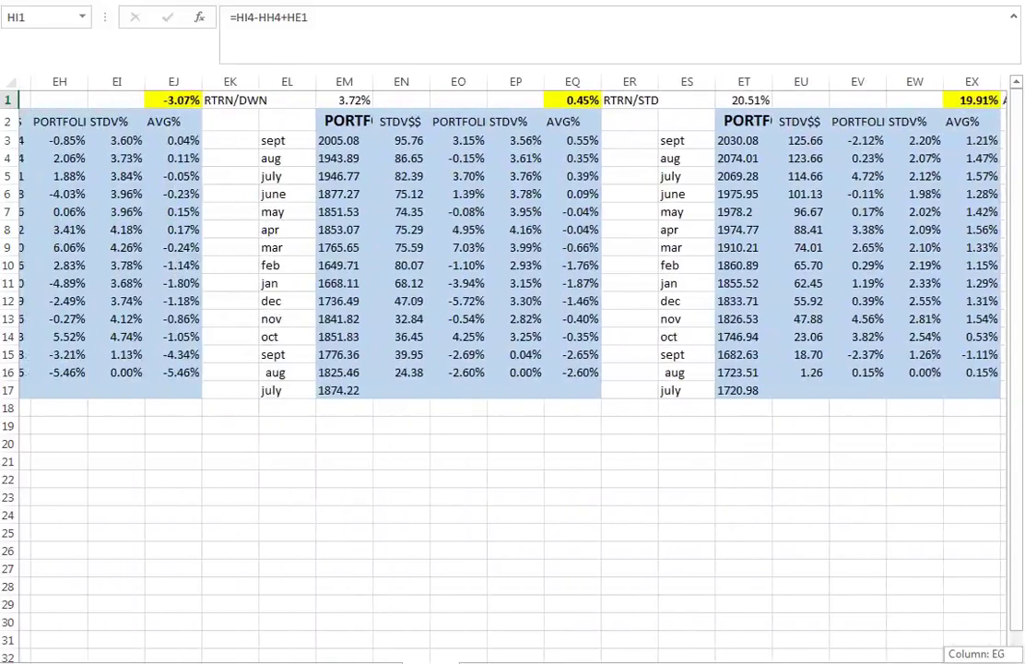
{"action": "scroll", "coordinate": [512, 368], "scroll_direction": "left", "scroll_amount": 4}
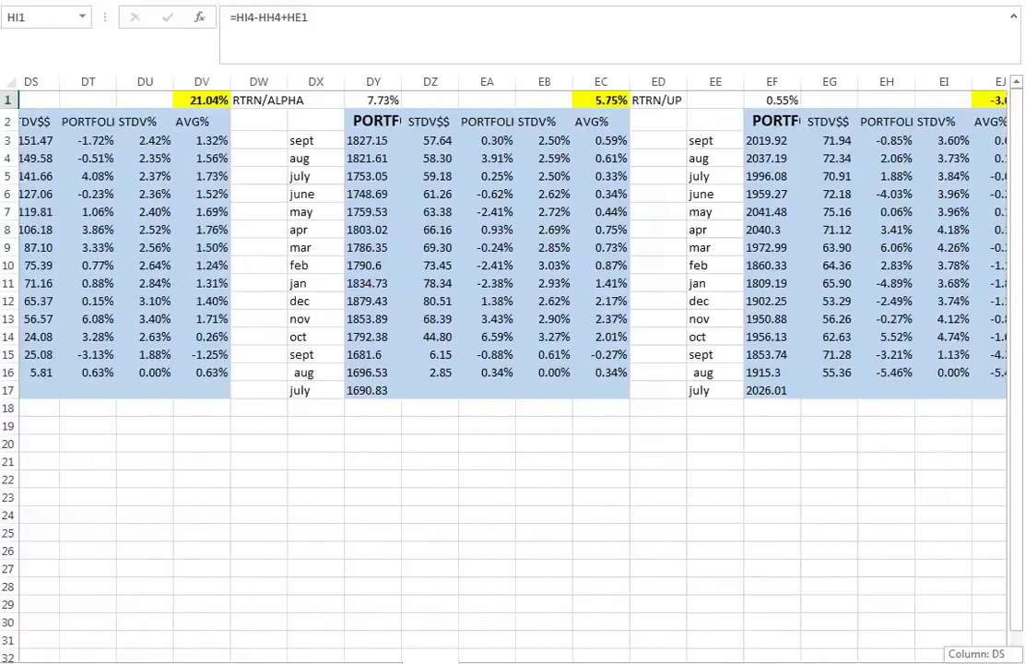
{"action": "scroll", "coordinate": [705, 489], "scroll_direction": "left", "scroll_amount": 1}
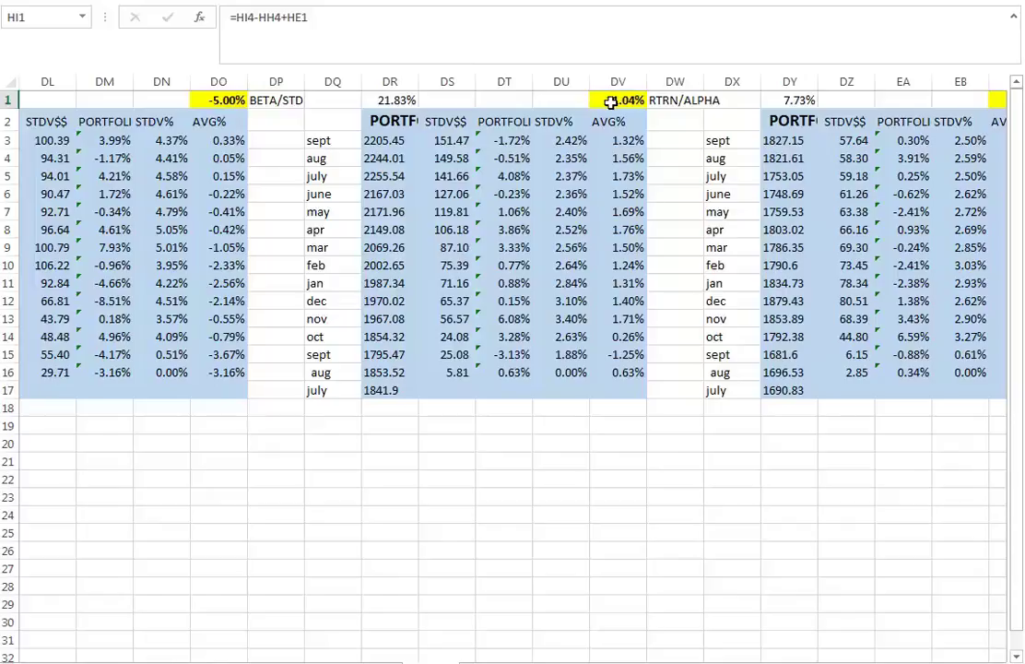
{"action": "left_click", "coordinate": [604, 99]}
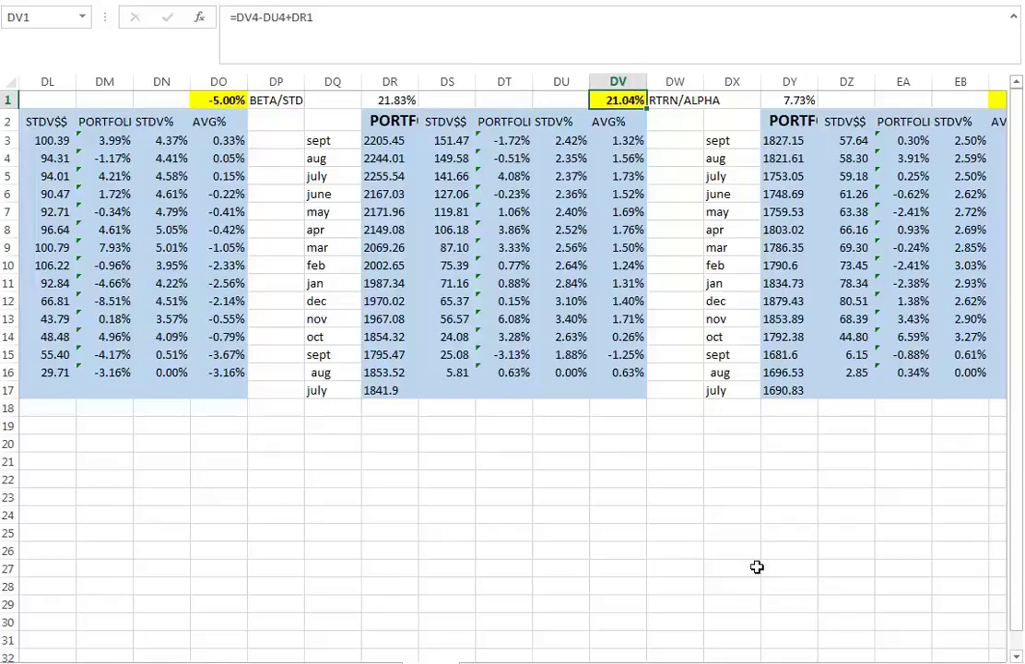